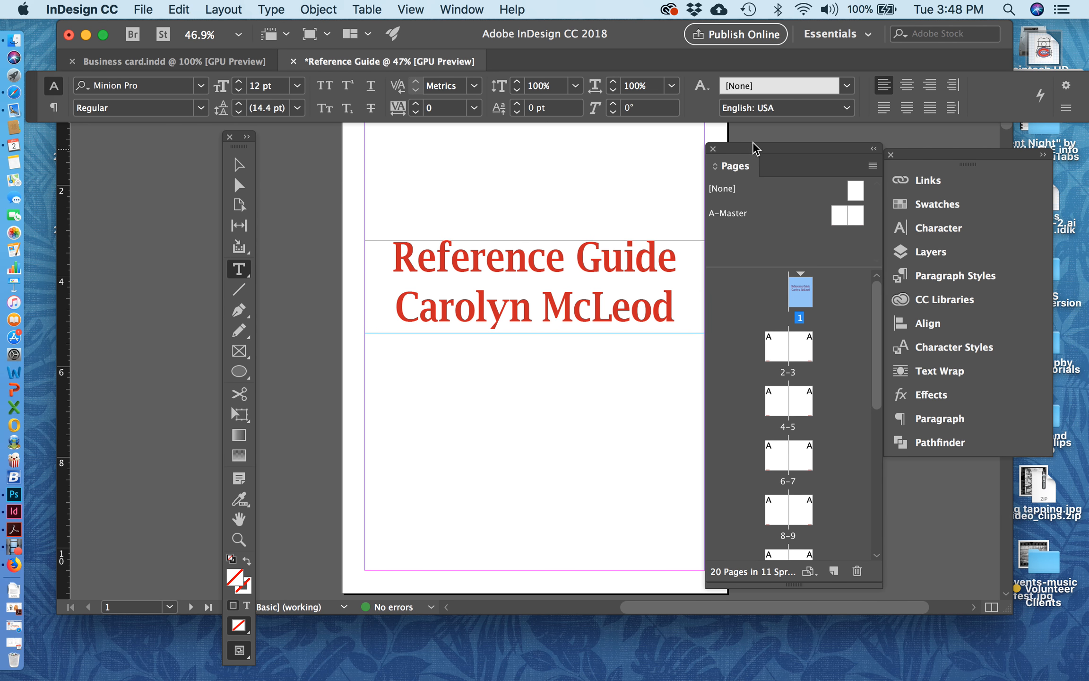
# Step: Add a text frame about 7.5 x 2.12 in at the upper margin of page 2 containing "Table of Contents"
pyautogui.moveTo(752, 148); pyautogui.dragTo(788, 147)
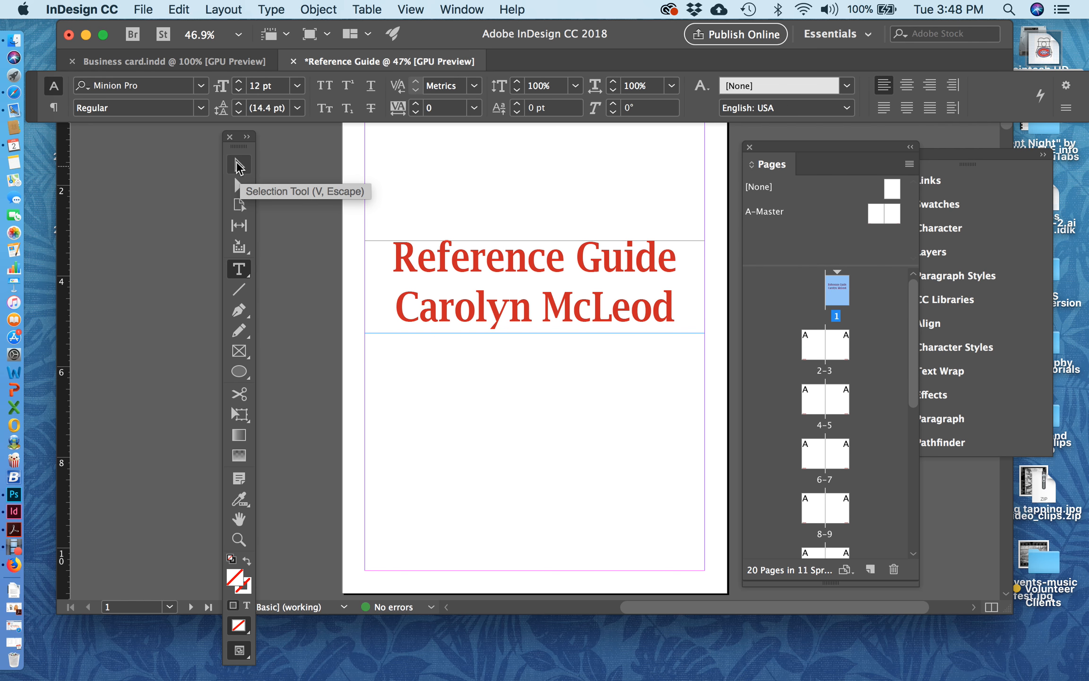
pyautogui.click(237, 166)
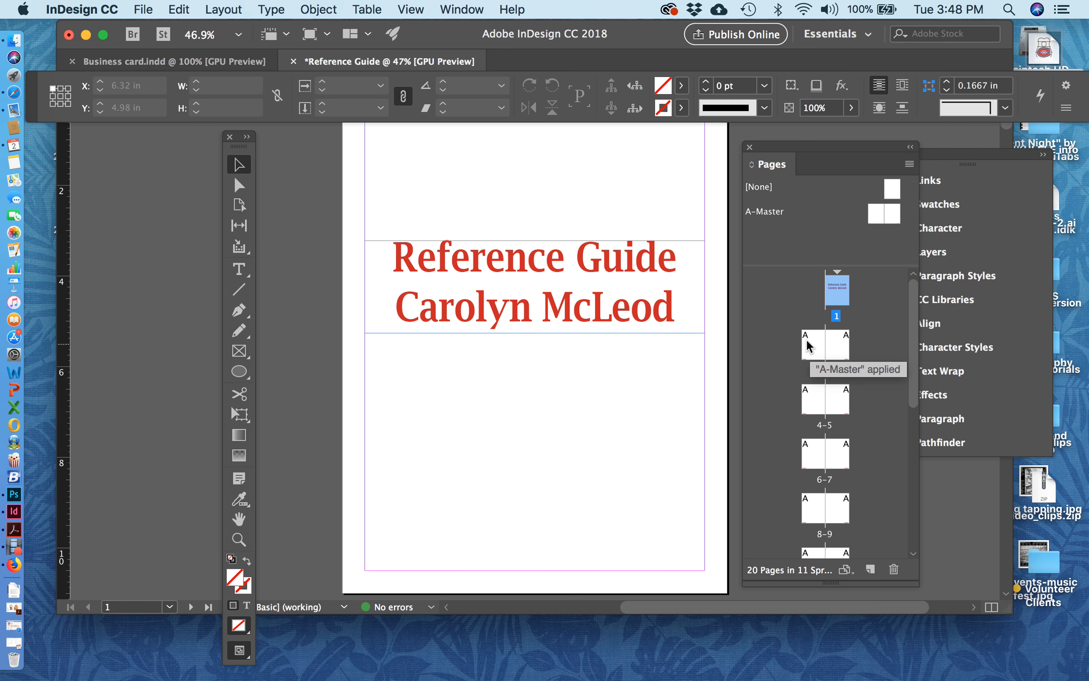
pyautogui.doubleClick(807, 347)
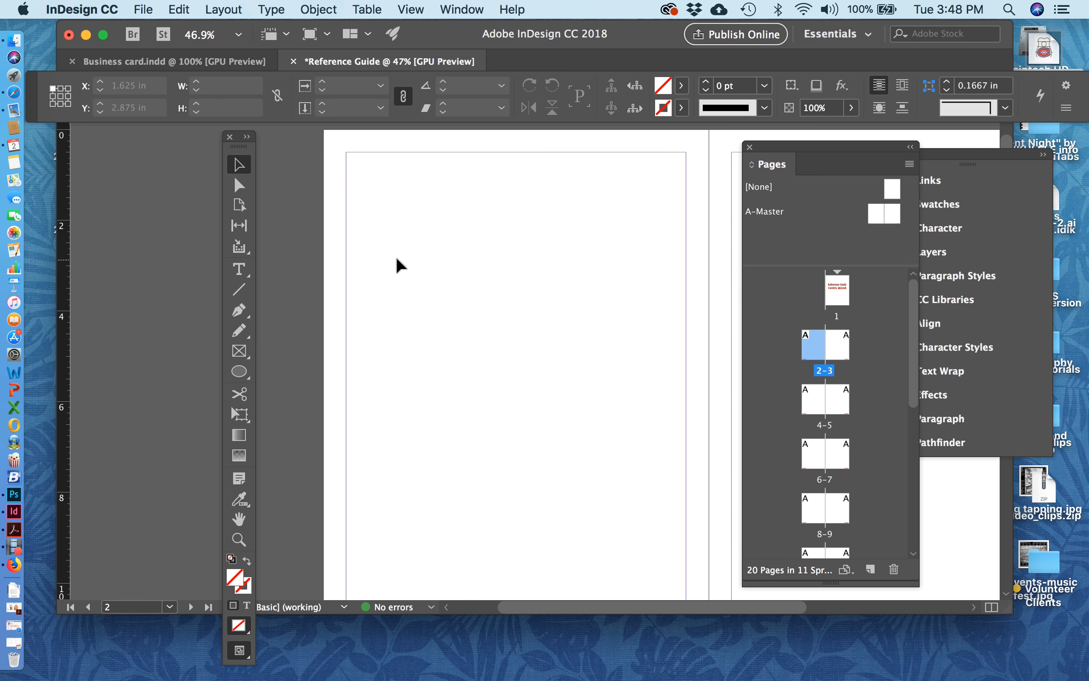
pyautogui.click(236, 268)
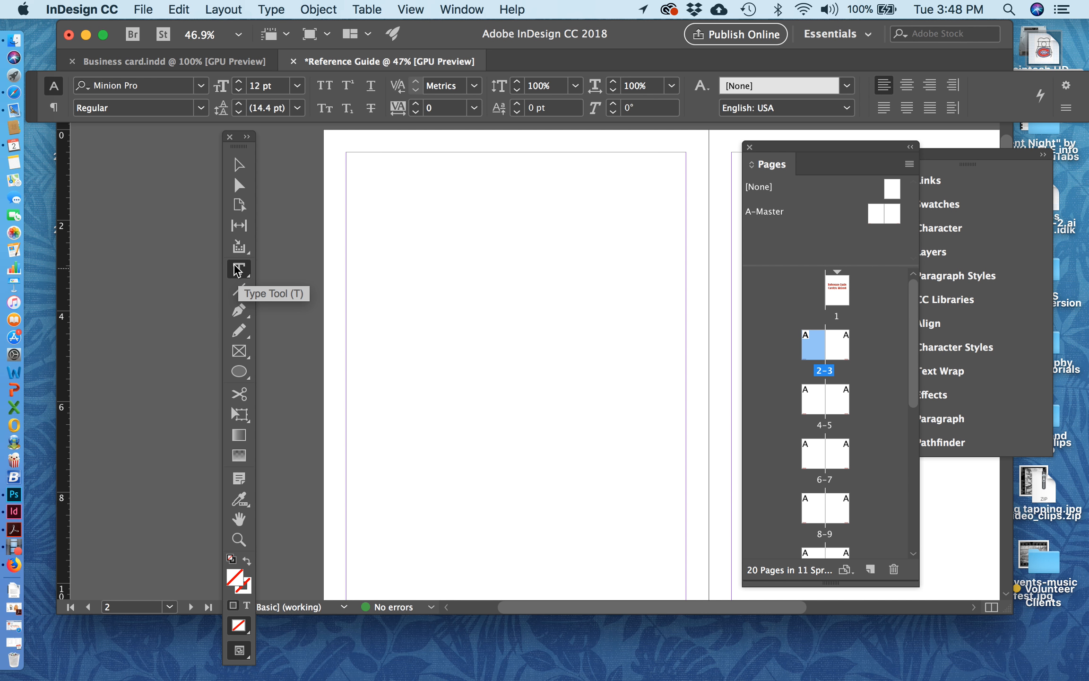
pyautogui.doubleClick(811, 348)
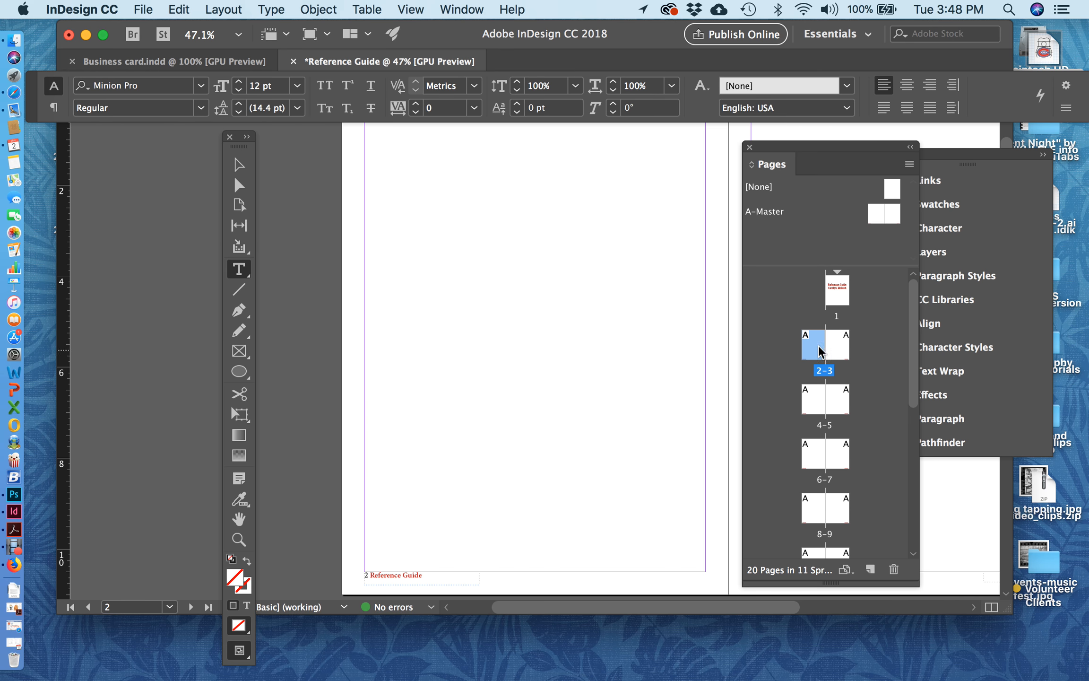
pyautogui.scroll(2, 622, 331)
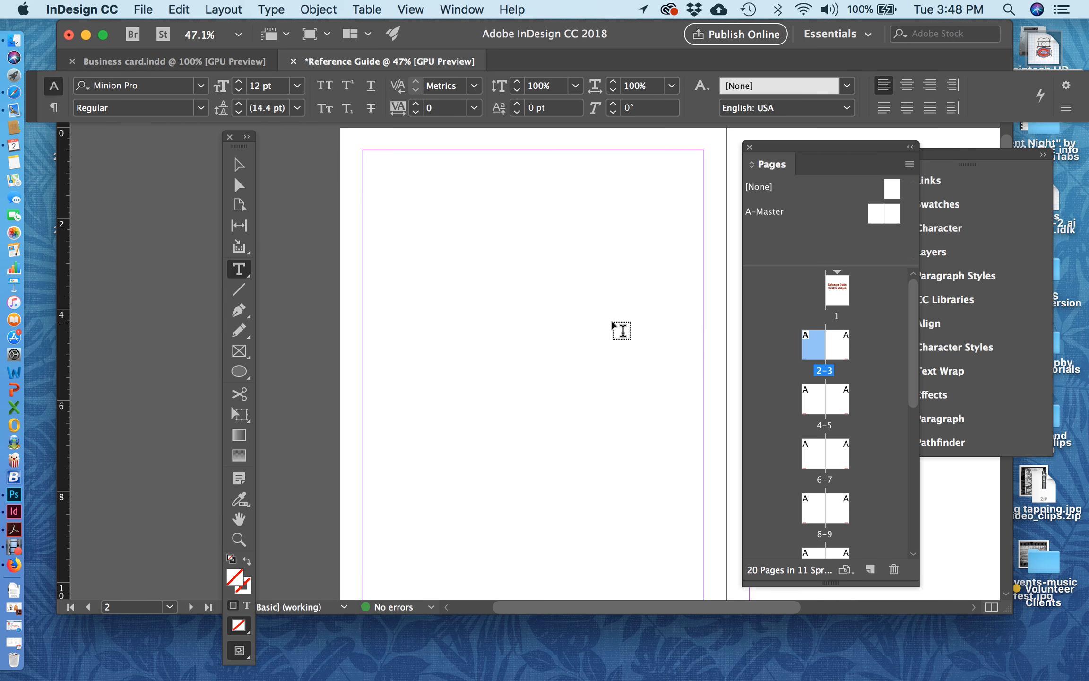
pyautogui.moveTo(362, 150); pyautogui.dragTo(698, 236)
pyautogui.write('Table of Contents')
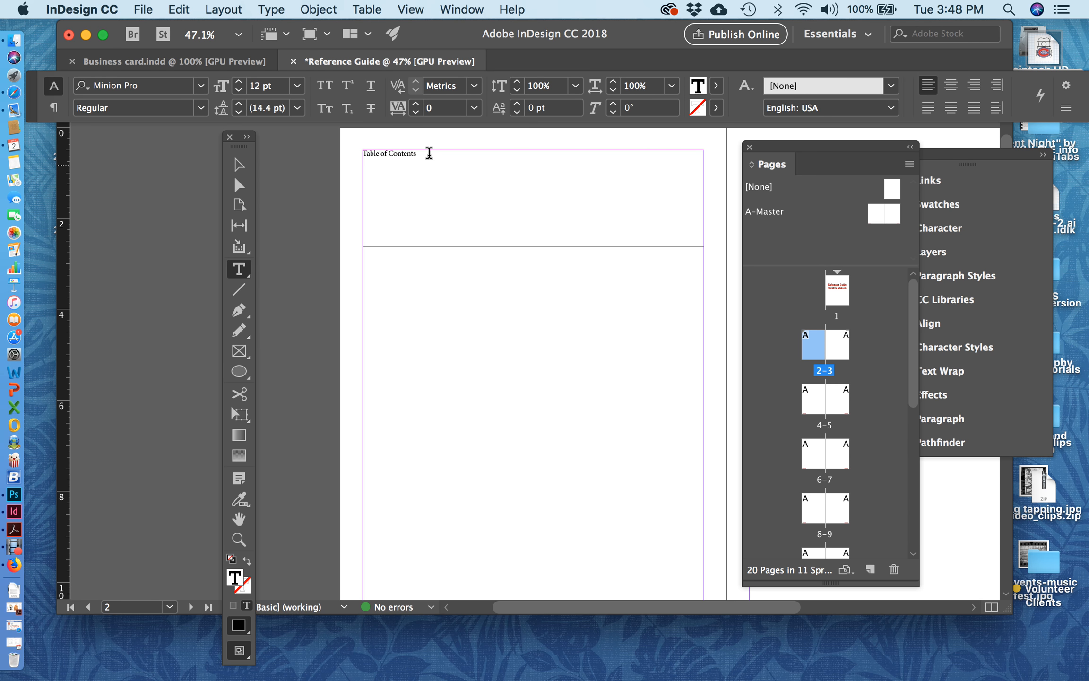
# Step: Enlarge the "Table of Contents" text to 74 pt and centre it in its frame
pyautogui.tripleClick(430, 153)
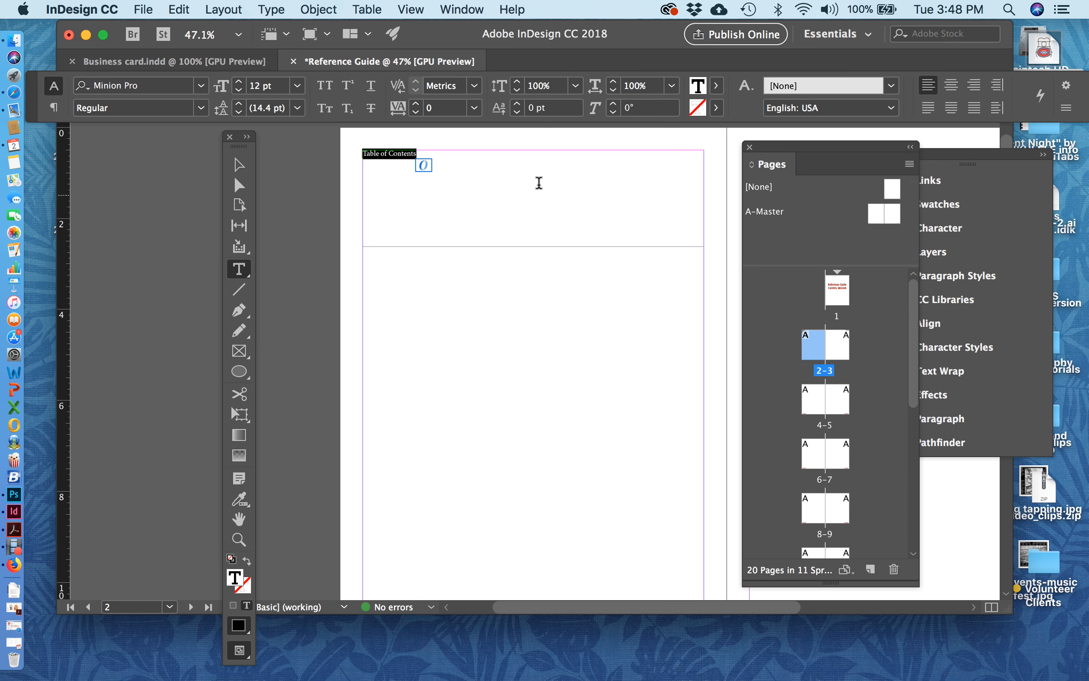
pyautogui.press('super+shift+period')
pyautogui.press('super+shift+period')
pyautogui.press('super+shift+period')
pyautogui.press('super+shift+period')
pyautogui.press('super+shift+period')
pyautogui.press('super+shift+period')
pyautogui.press('super+shift+period')
pyautogui.press('super+shift+period')
pyautogui.press('super+shift+period')
pyautogui.press('super+shift+period')
pyautogui.press('super+shift+period')
pyautogui.press('super+shift+period')
pyautogui.press('super+shift+period')
pyautogui.press('super+shift+period')
pyautogui.press('super+shift+period')
pyautogui.press('super+shift+period')
pyautogui.press('super+shift+period')
pyautogui.press('super+shift+period')
pyautogui.press('super+shift+period')
pyautogui.press('super+shift+period')
pyautogui.press('super+shift+period')
pyautogui.press('super+shift+period')
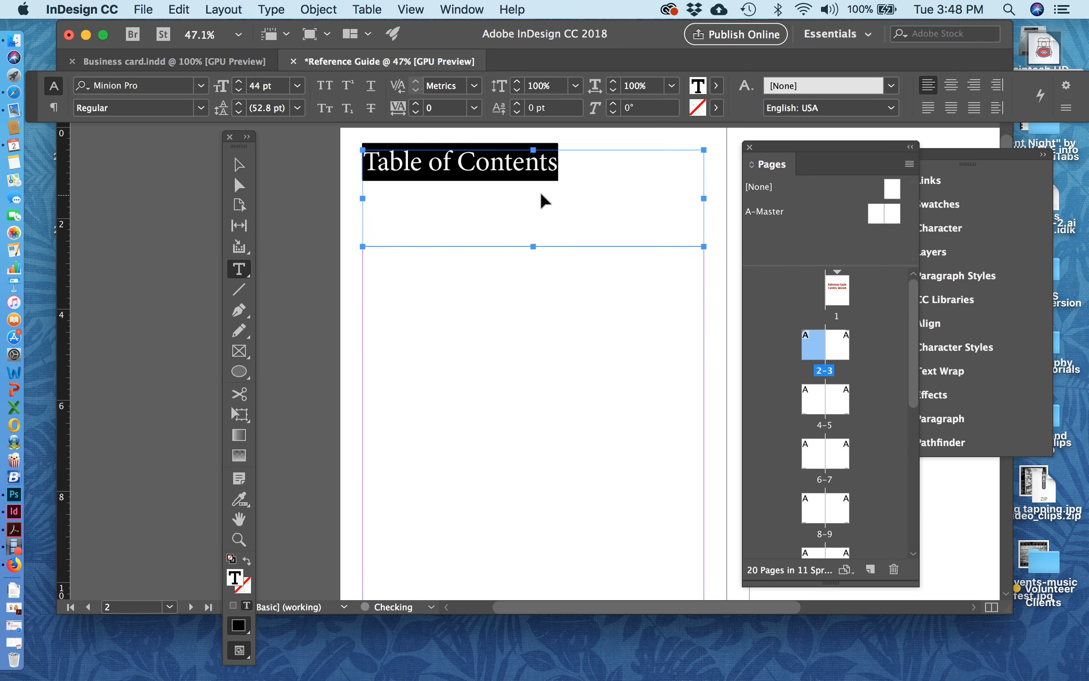
pyautogui.press('super+shift+period')
pyautogui.press('super+shift+period')
pyautogui.press('super+shift+period')
pyautogui.press('super+shift+period')
pyautogui.press('super+shift+period')
pyautogui.press('super+shift+period')
pyautogui.press('super+shift+period')
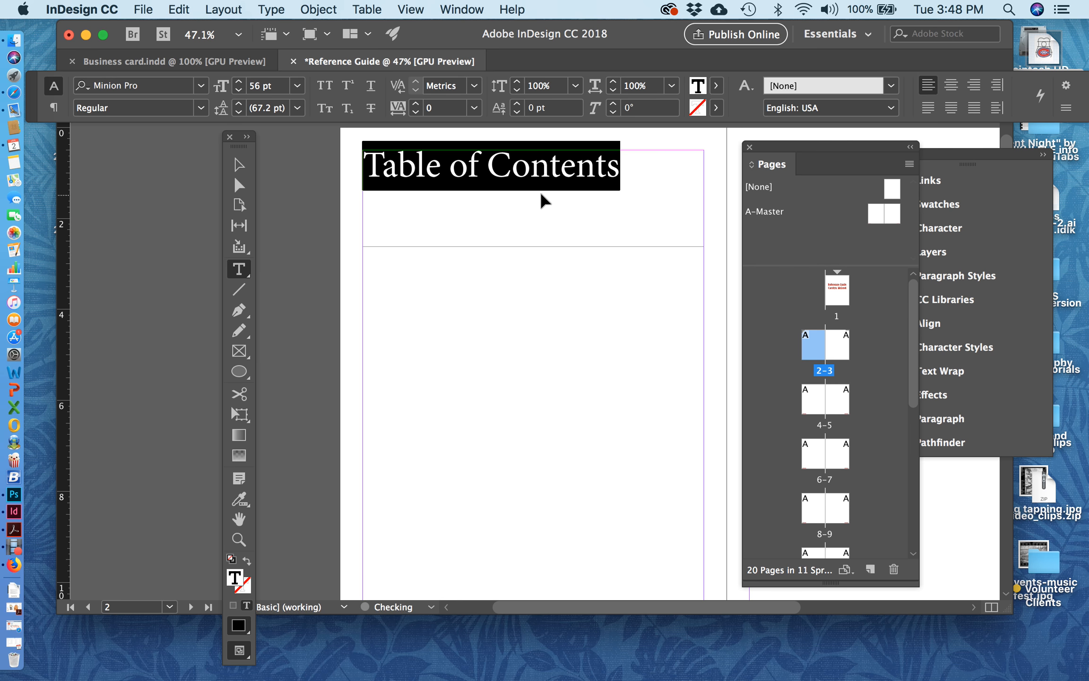
pyautogui.press('super+shift+period')
pyautogui.press('super+shift+period')
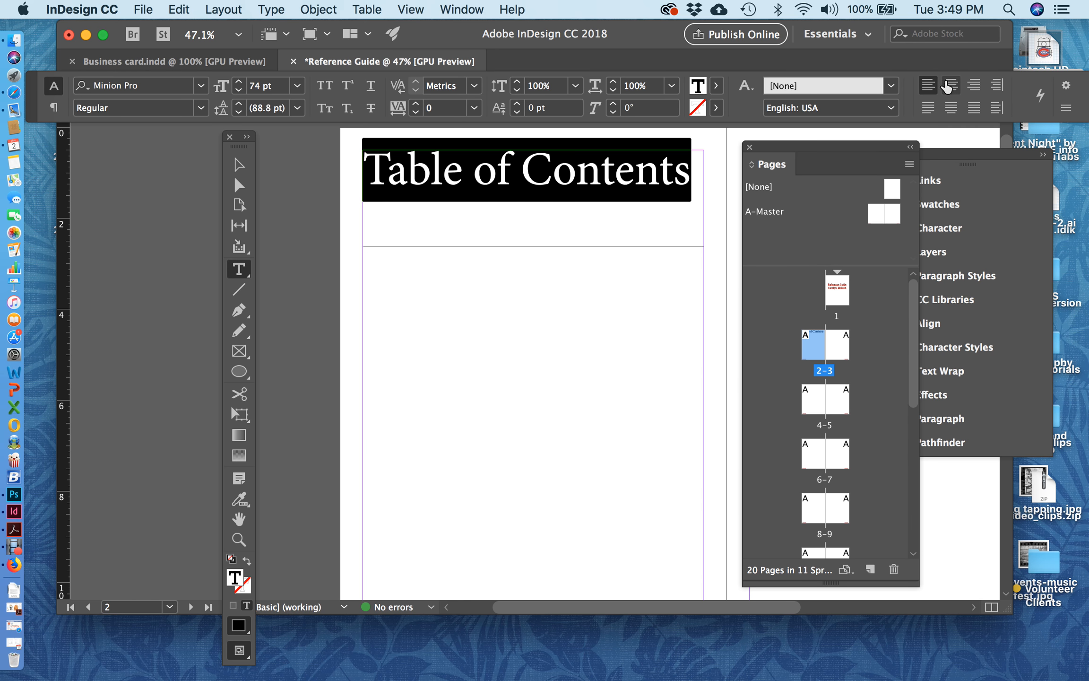
pyautogui.click(946, 85)
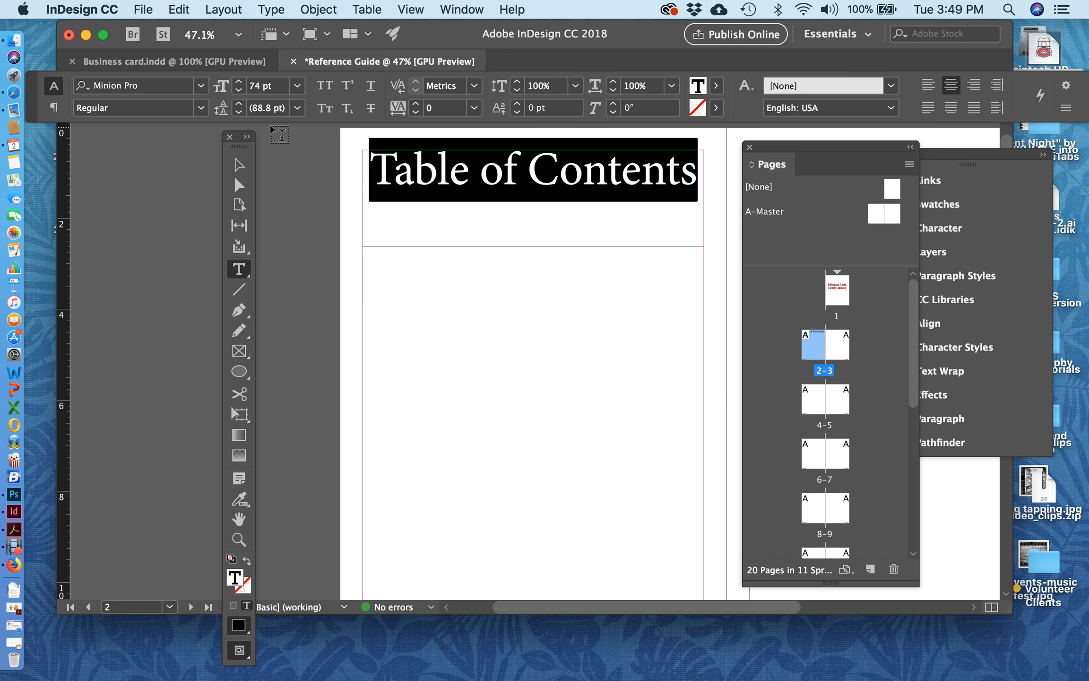
# Step: Change the "Table of Contents" heading font to Lucida Bright and reduce its size to 62 pt
pyautogui.click(201, 86)
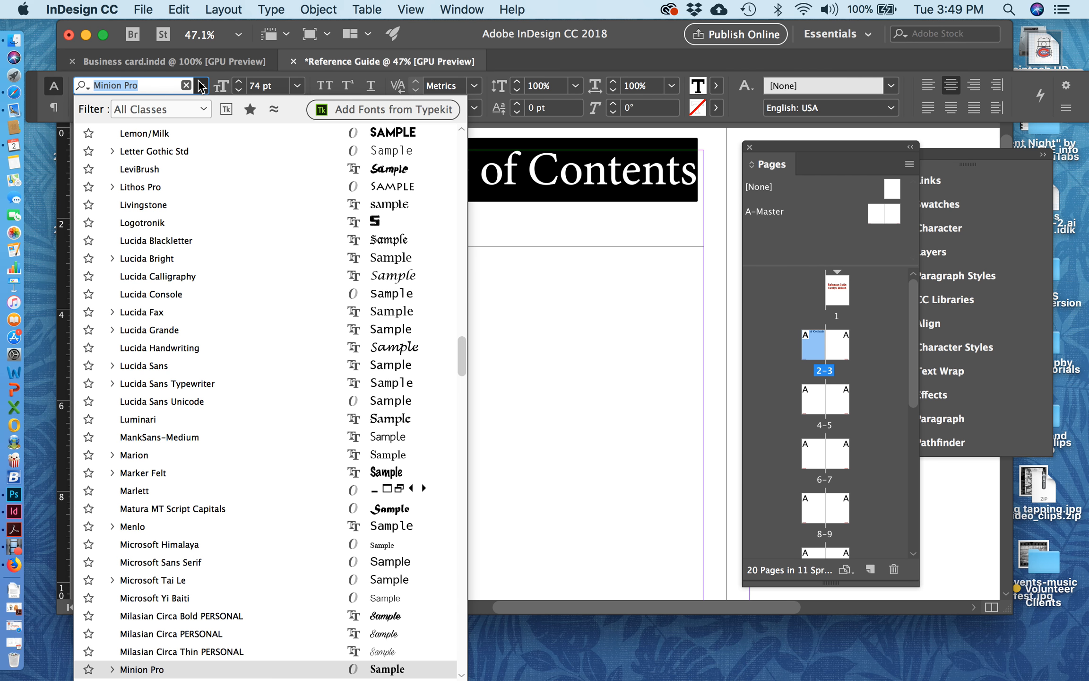
pyautogui.click(177, 258)
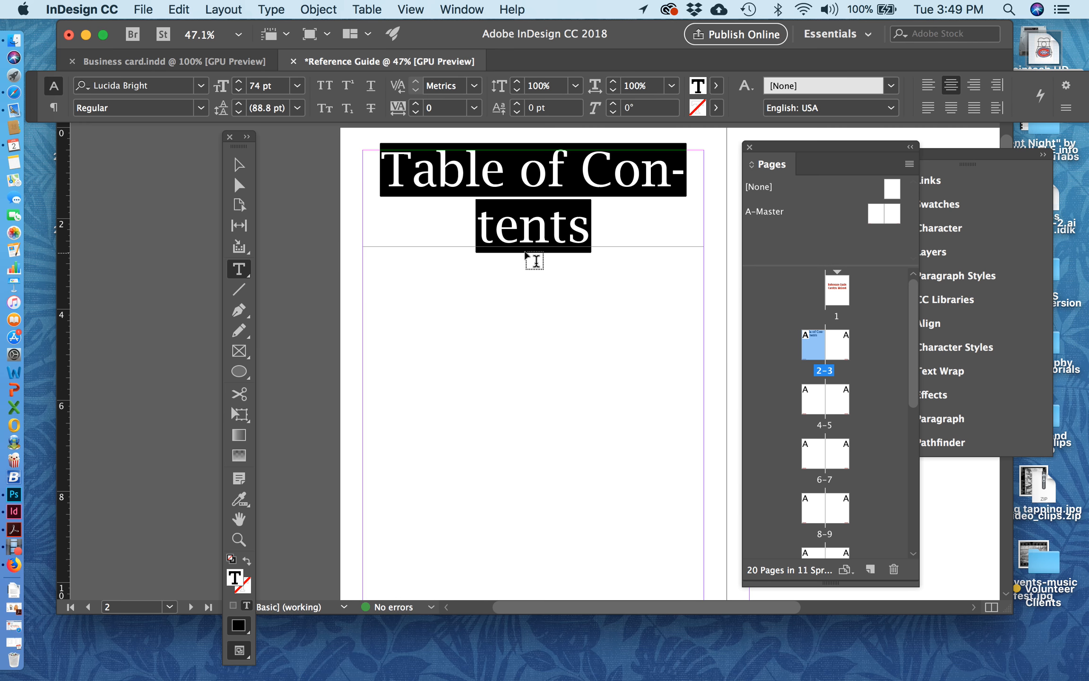
pyautogui.press('super+shift+comma')
pyautogui.press('super+shift+comma')
pyautogui.press('super+shift+comma')
pyautogui.press('super+shift+comma')
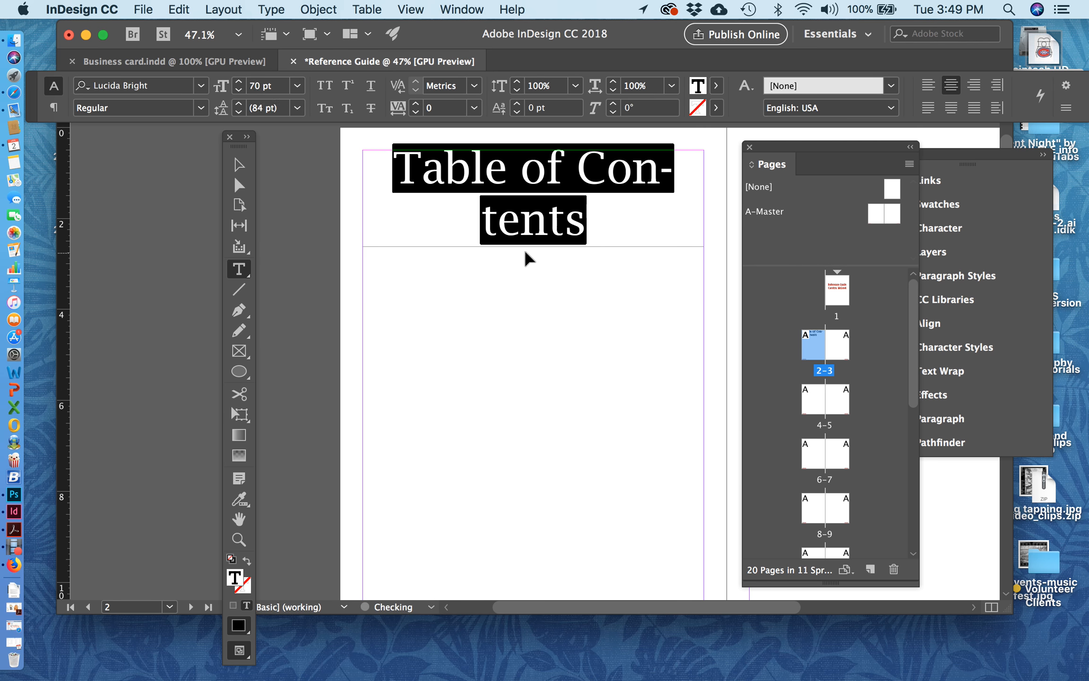
pyautogui.press('super+shift+comma')
pyautogui.press('super+shift+comma')
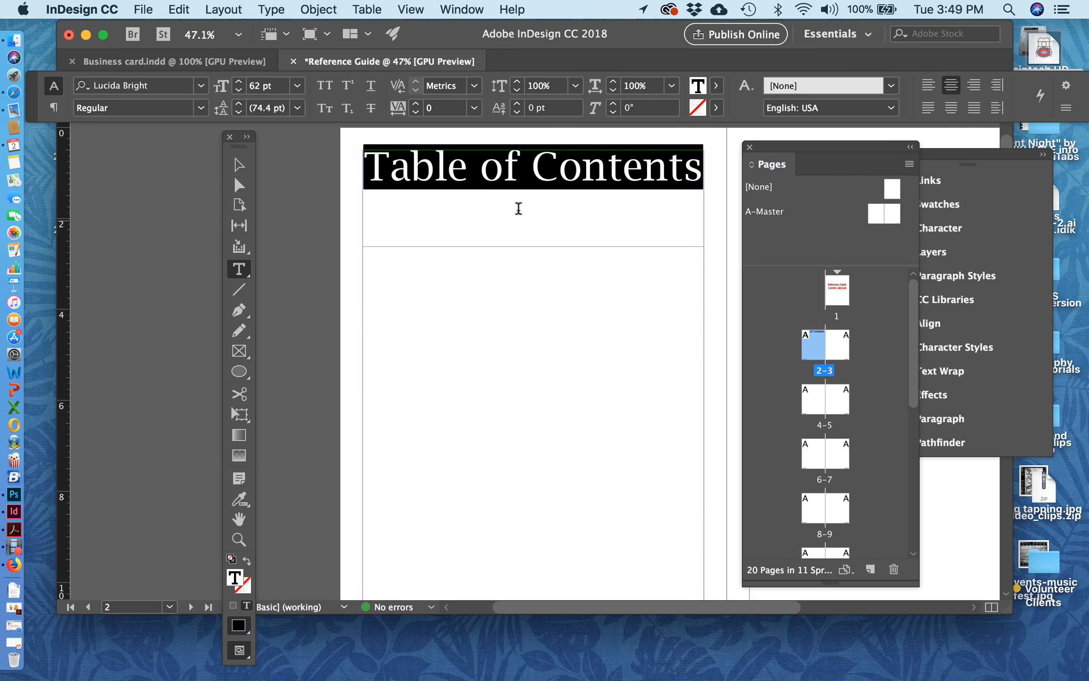
# Step: Shorten the heading's text frame to about 0.8 in high so it fits the single line
pyautogui.click(237, 165)
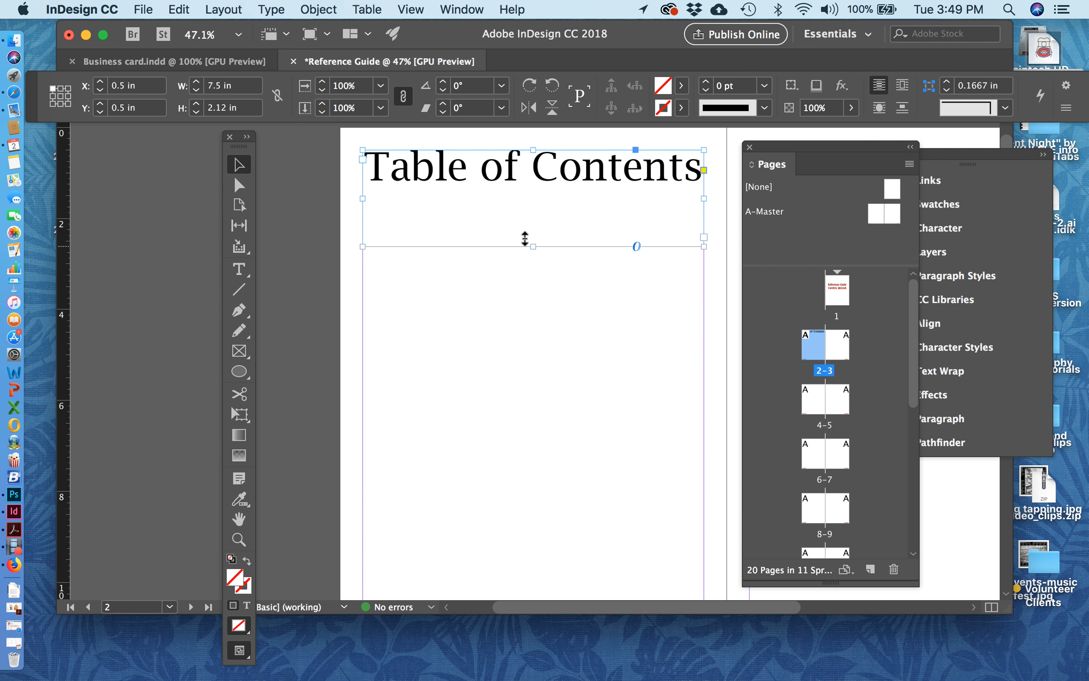
pyautogui.moveTo(524, 240); pyautogui.dragTo(528, 186)
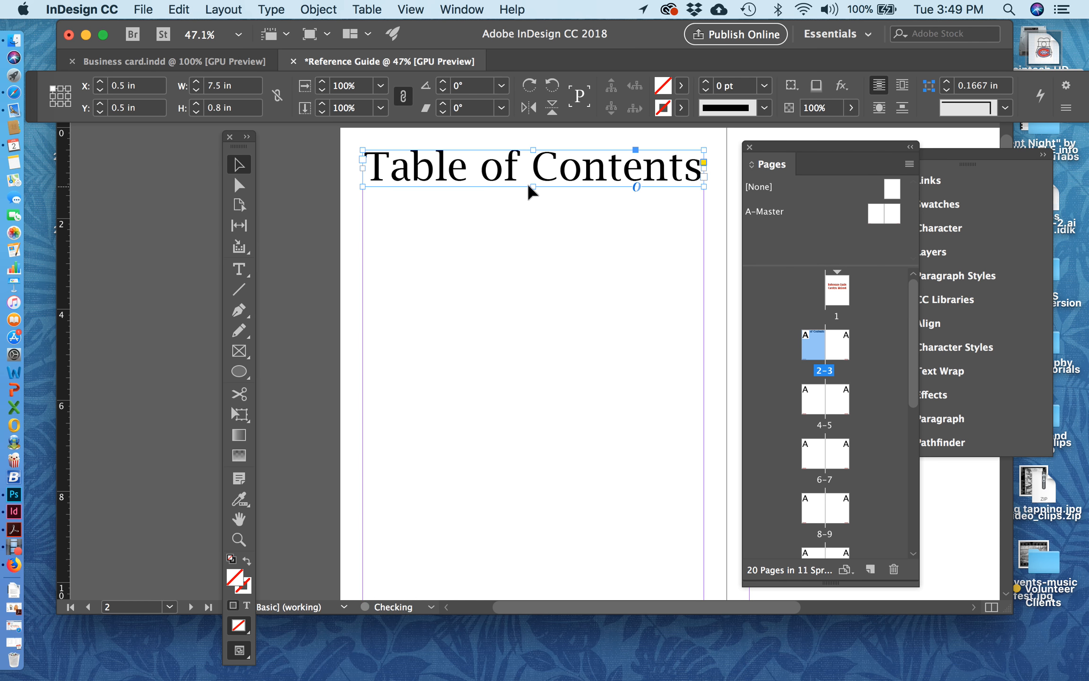
pyautogui.click(541, 241)
# Step: Move the floating tool palette away from the page 2–3 spread
pyautogui.scroll(2, 571, 260)
pyautogui.hscroll(2, 571, 260)
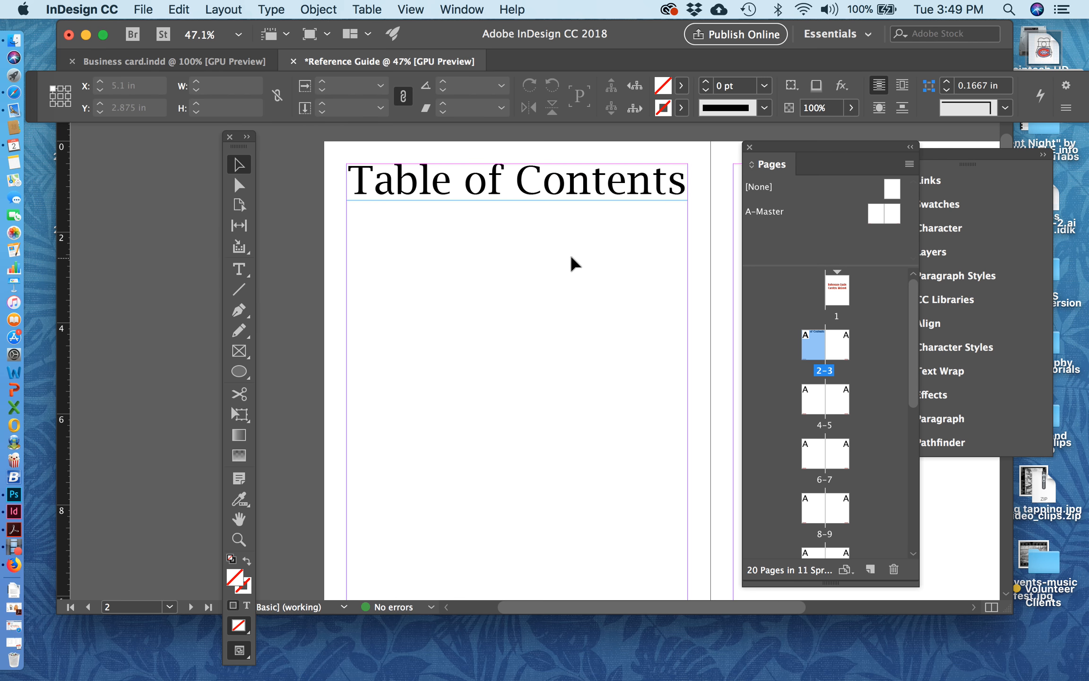
pyautogui.moveTo(240, 146); pyautogui.dragTo(107, 144)
pyautogui.hscroll(3, 464, 259)
pyautogui.hscroll(1, 466, 259)
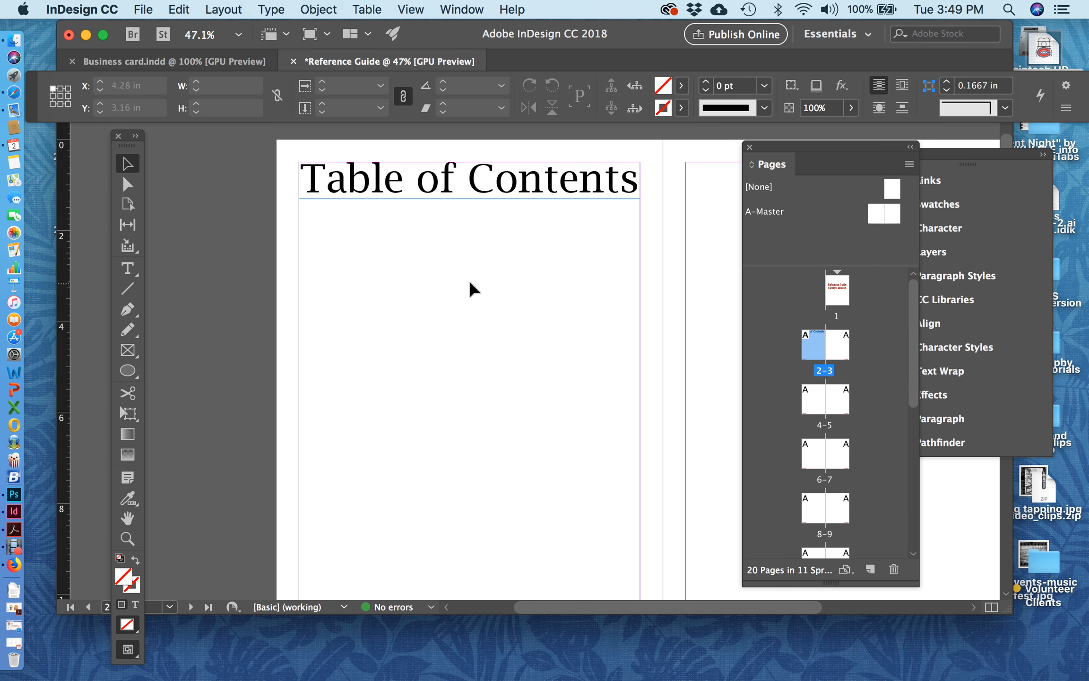
# Step: Duplicate the "Table of Contents" frame onto page 3, aligned with the page margins at X 9 in, Y 0.5 in
pyautogui.hscroll(3, 539, 277)
pyautogui.scroll(1, 539, 277)
pyautogui.hscroll(1, 538, 277)
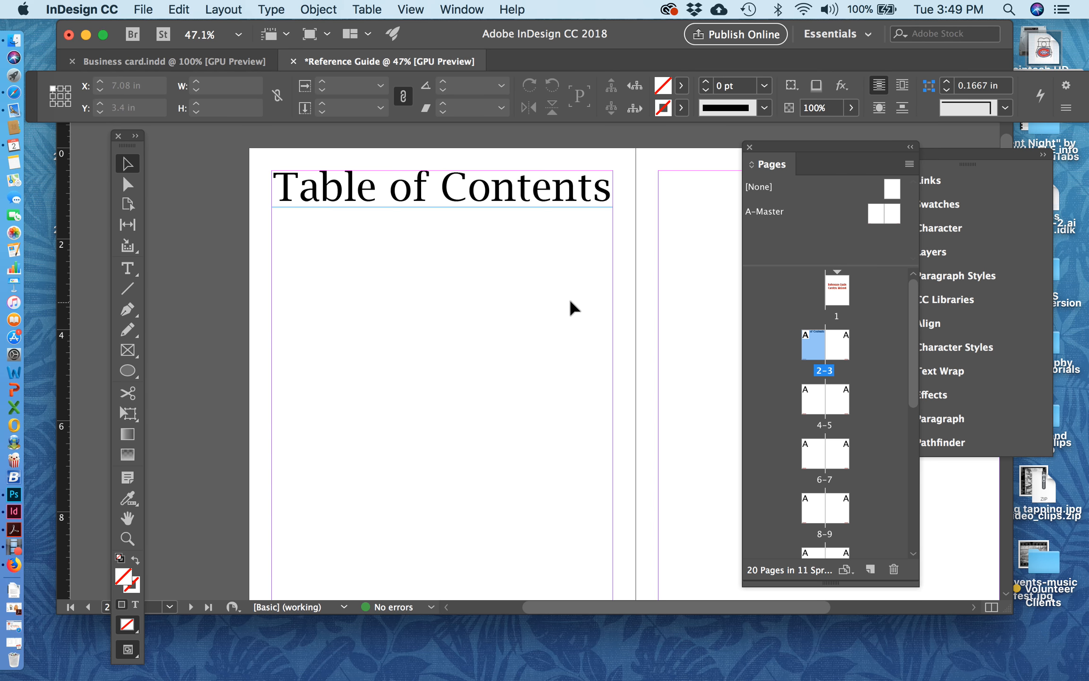
pyautogui.hscroll(5, 572, 307)
pyautogui.hscroll(7, 677, 300)
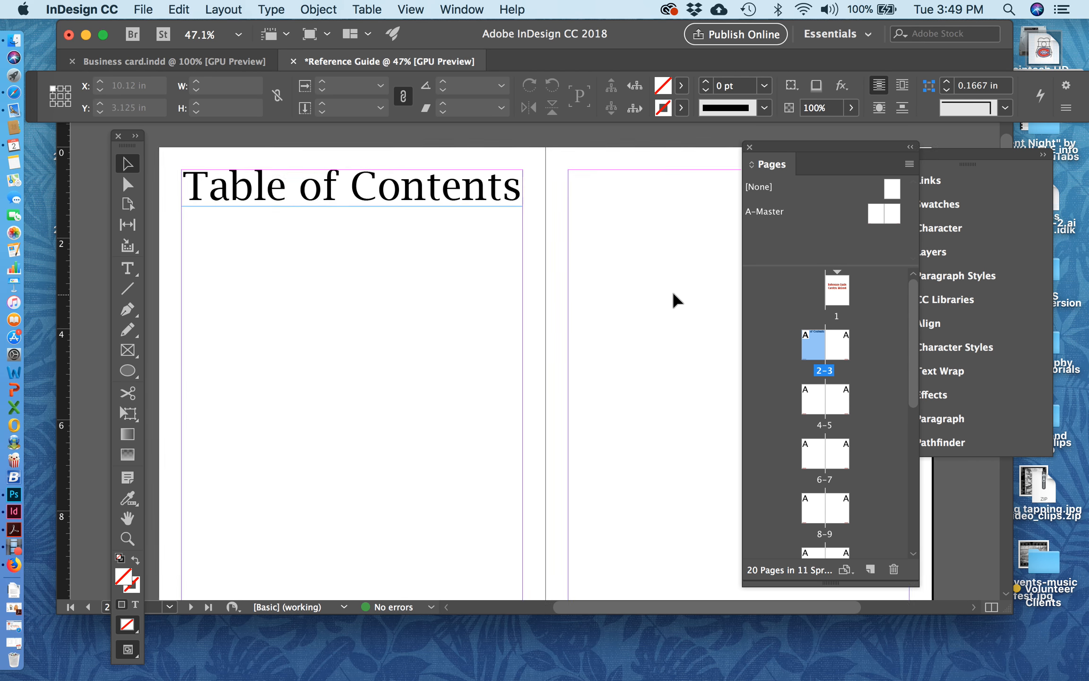
pyautogui.hscroll(4, 676, 299)
pyautogui.hscroll(2, 646, 291)
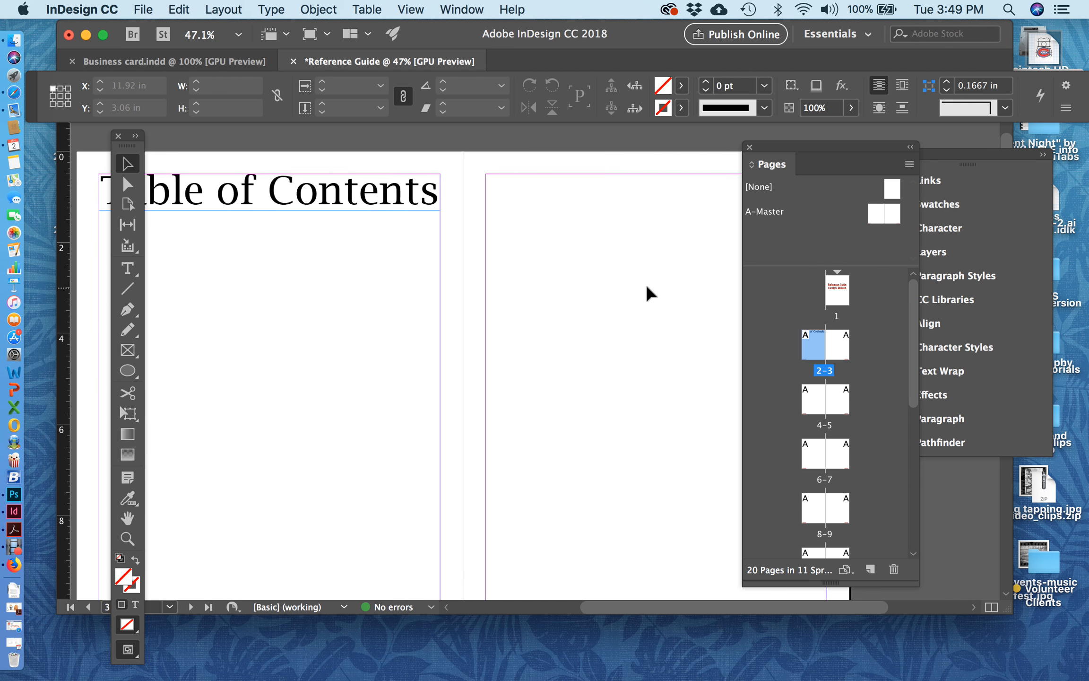
pyautogui.hscroll(5, 647, 293)
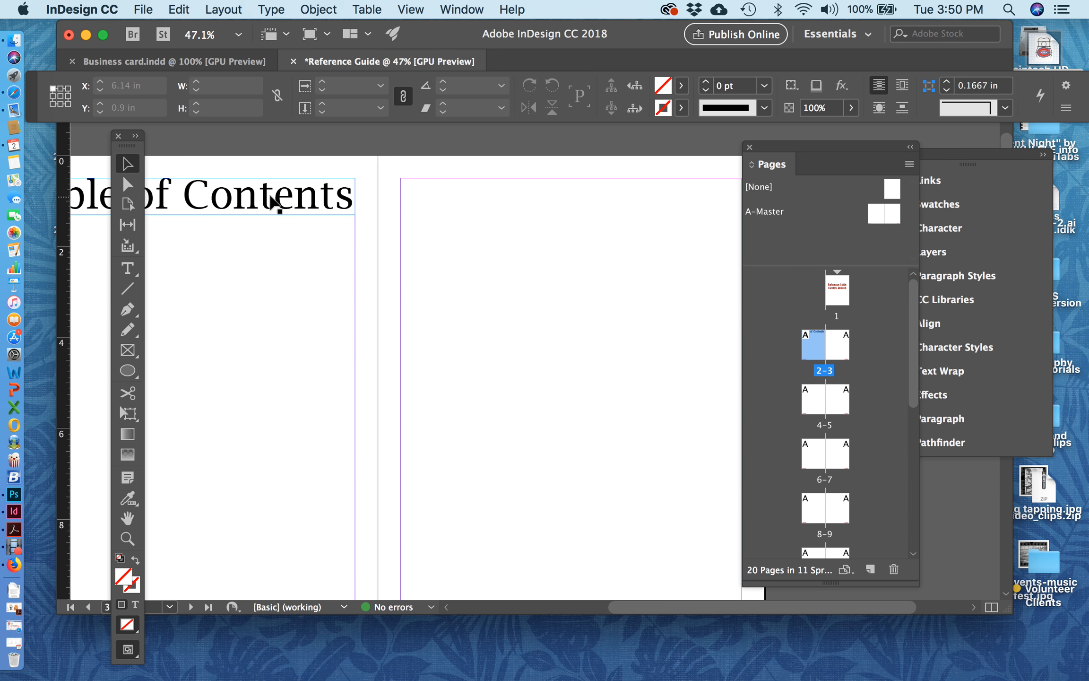
pyautogui.click(273, 201)
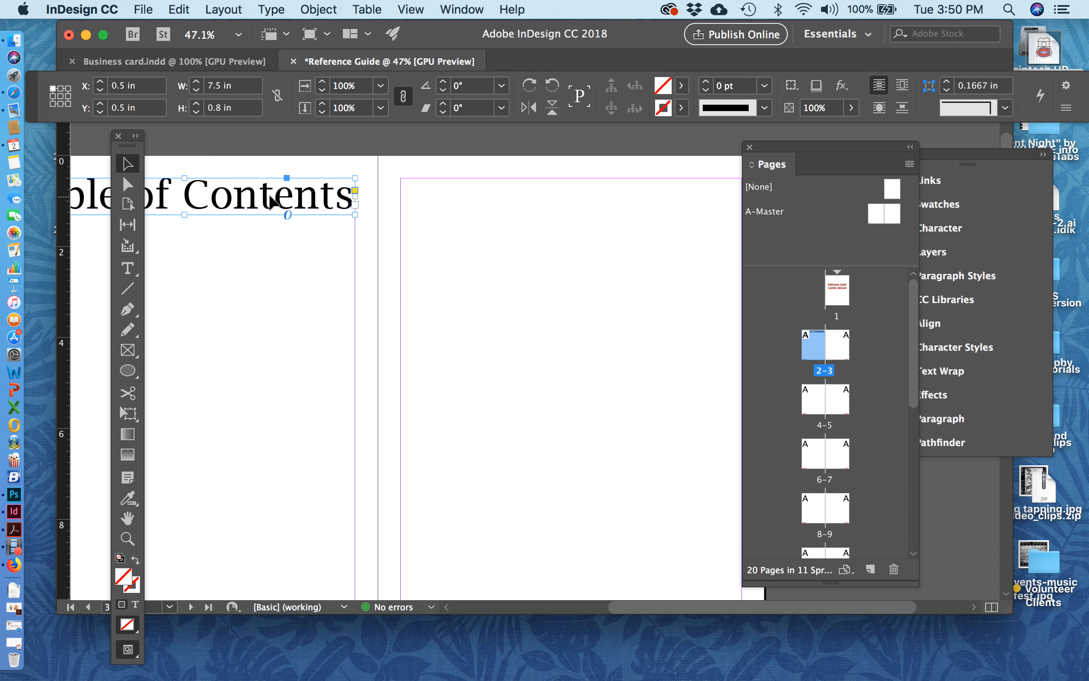
pyautogui.moveTo(245, 193); pyautogui.dragTo(244, 192)
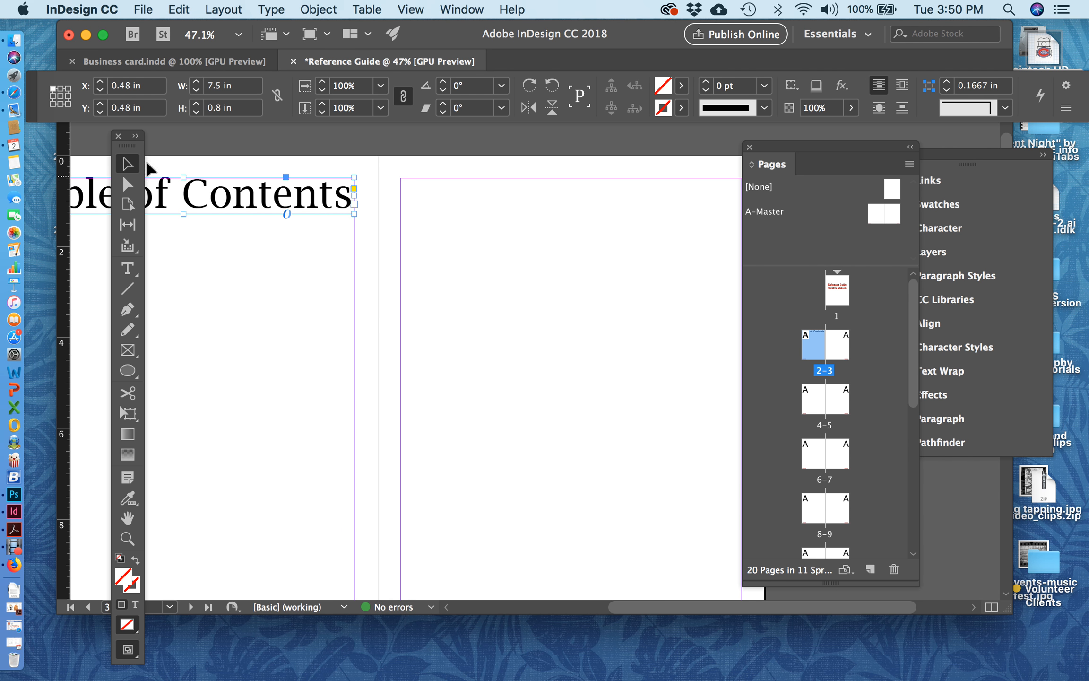
pyautogui.click(270, 195)
pyautogui.moveTo(271, 197); pyautogui.dragTo(664, 201)
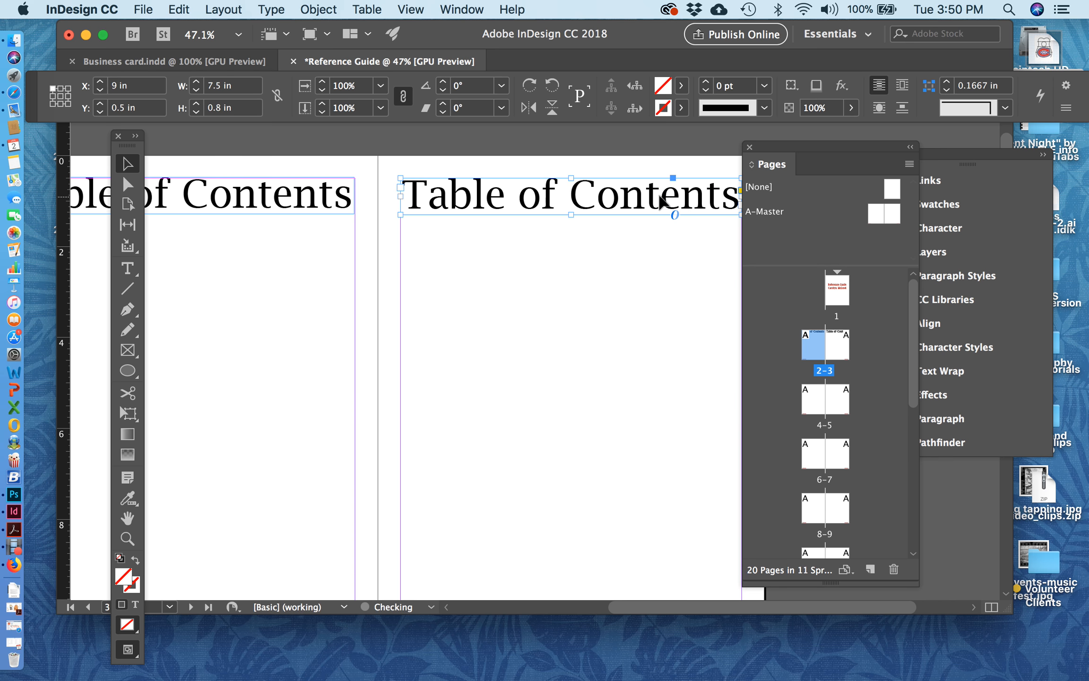
# Step: Replace the text of the copied heading on page 3 with "What is Graphic"
pyautogui.hscroll(2, 615, 270)
pyautogui.doubleClick(579, 199)
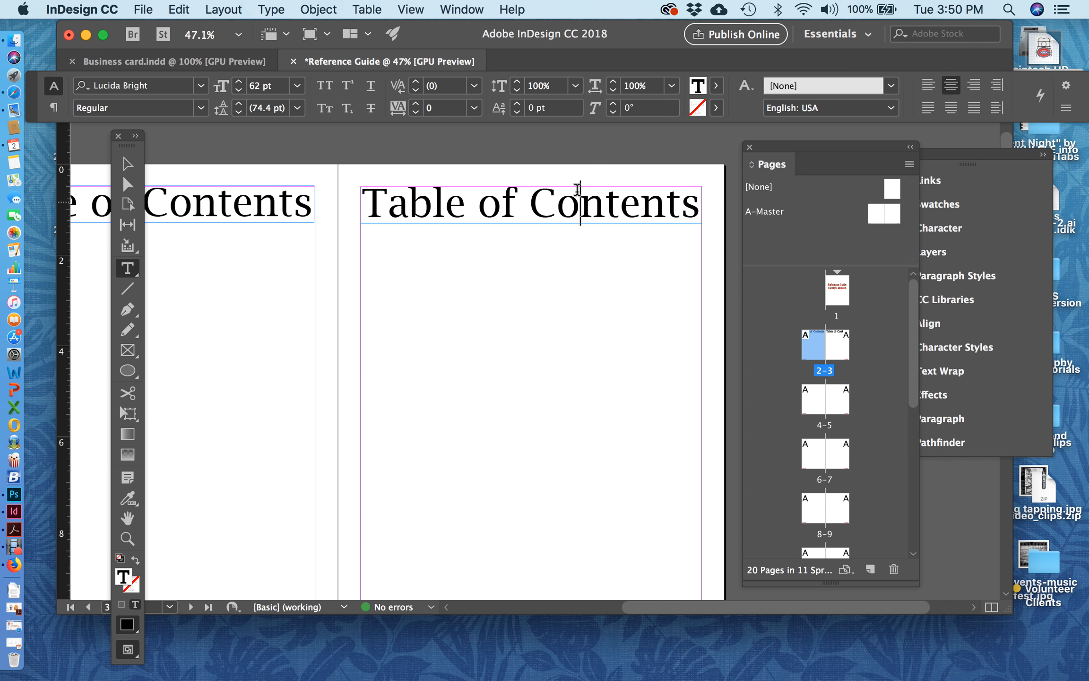
pyautogui.tripleClick(577, 189)
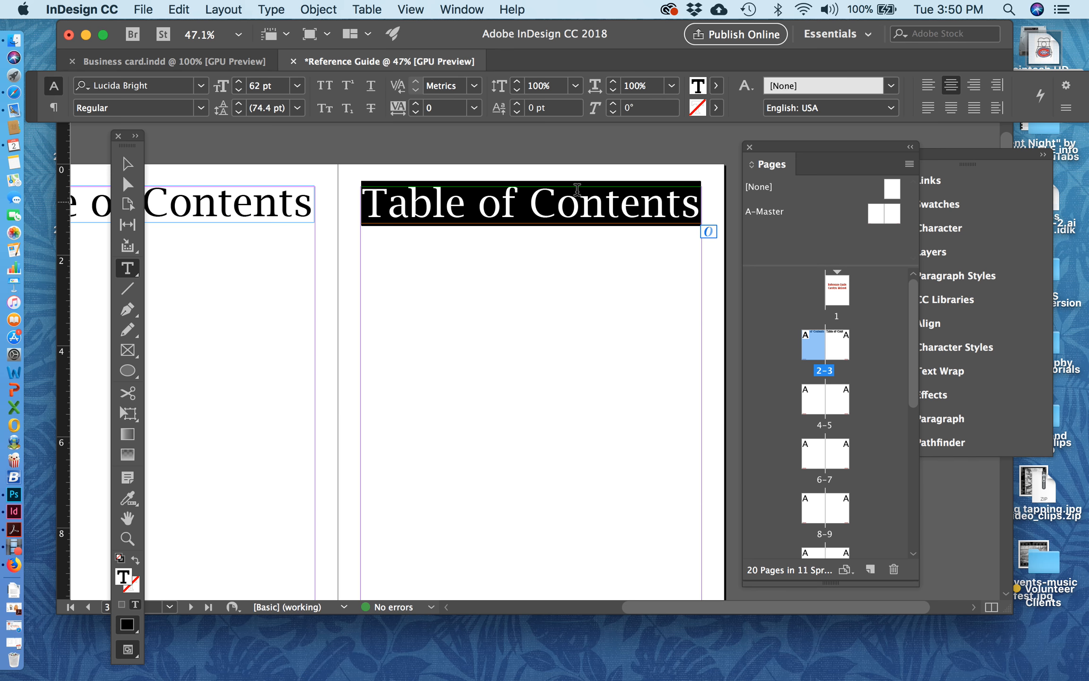
pyautogui.click(576, 212)
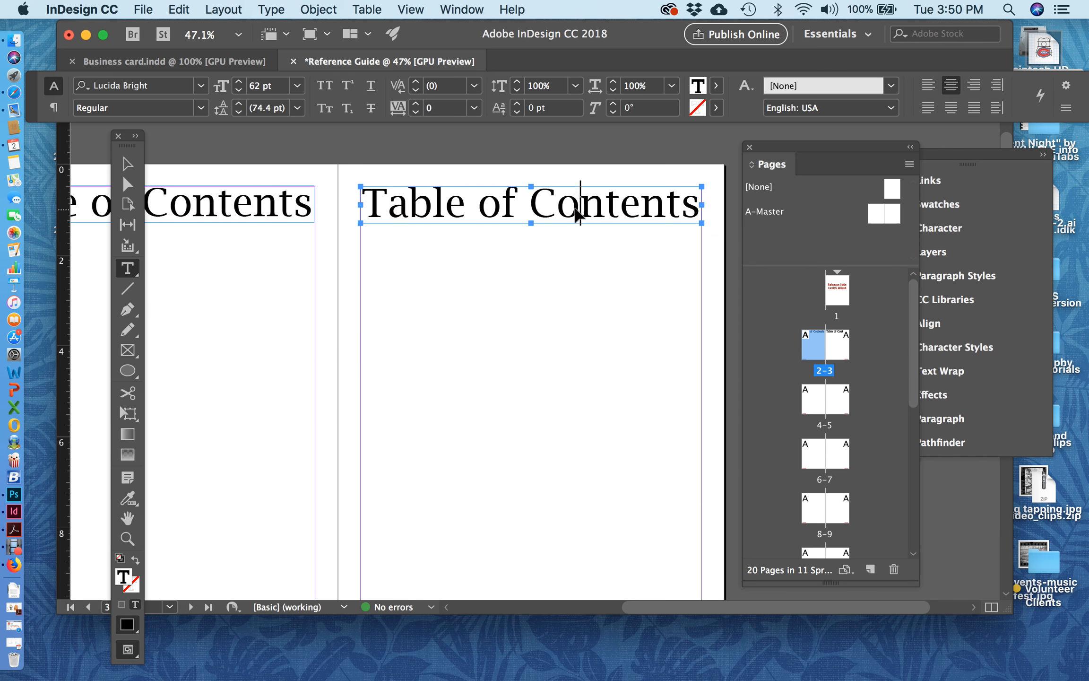
pyautogui.tripleClick(574, 199)
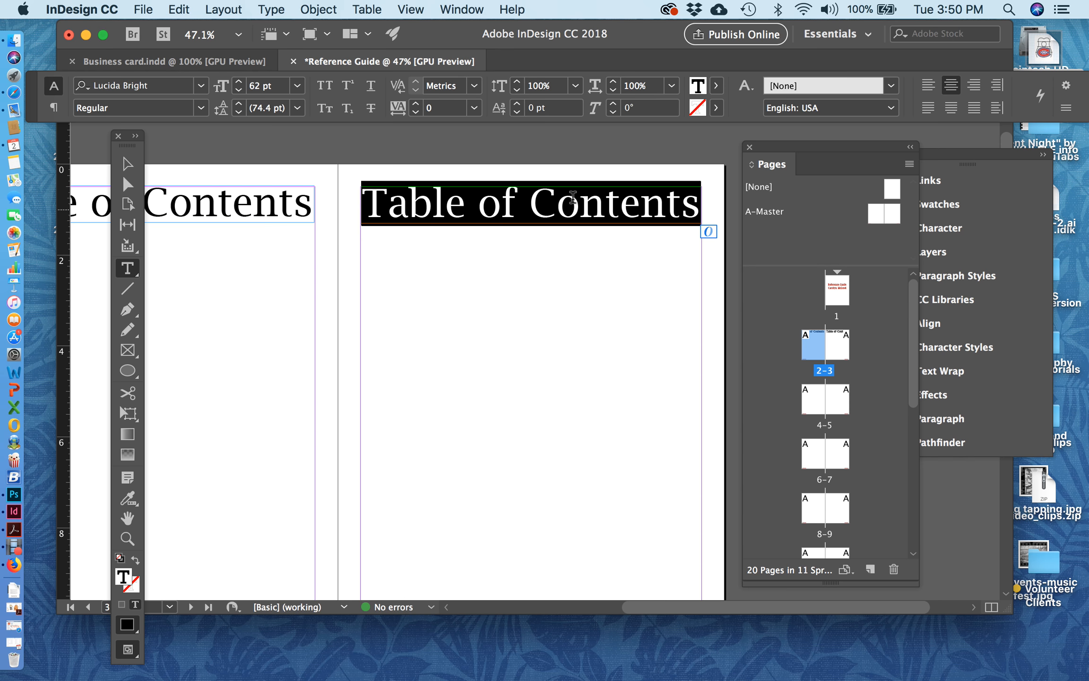
pyautogui.write('What is G')
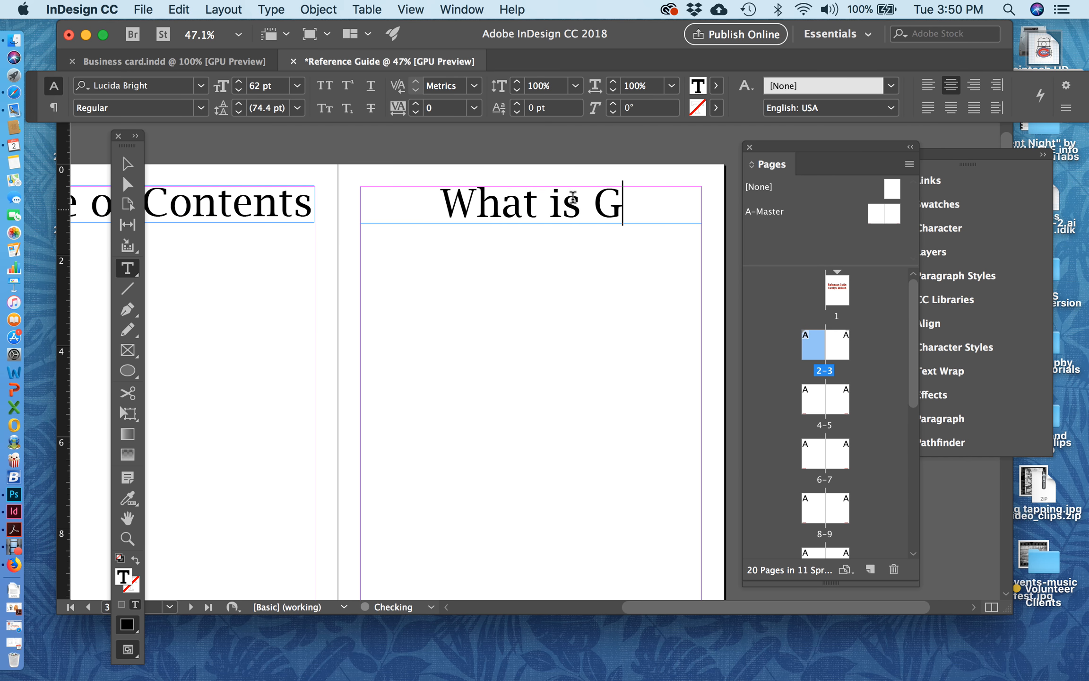
pyautogui.write('raphic')
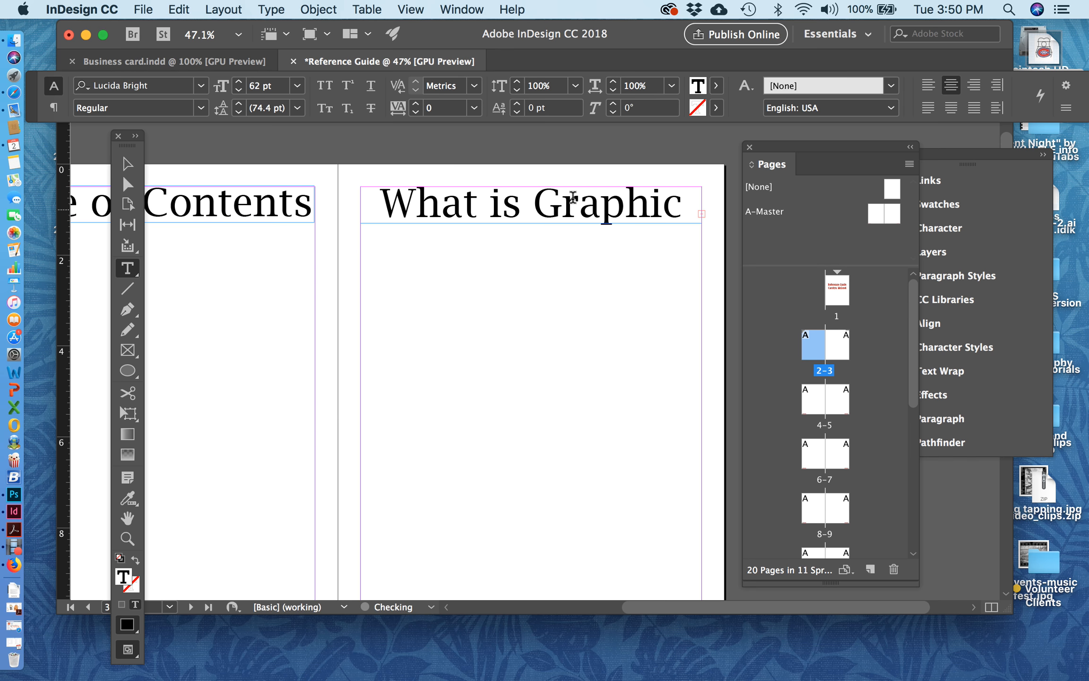
pyautogui.hscroll(3, 632, 204)
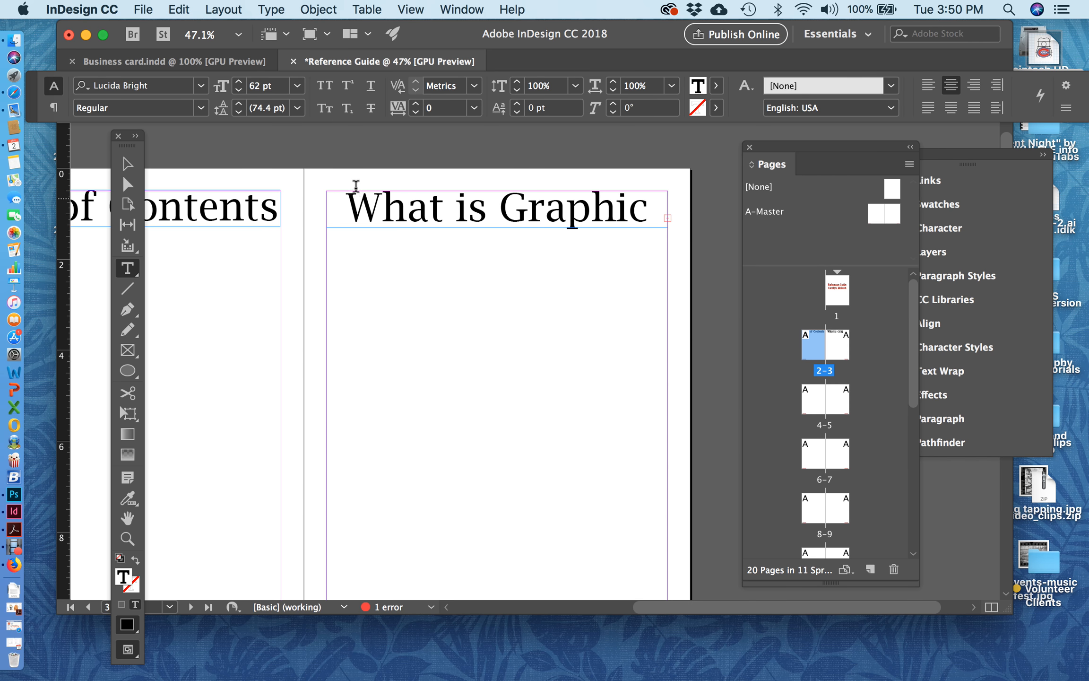
pyautogui.click(127, 164)
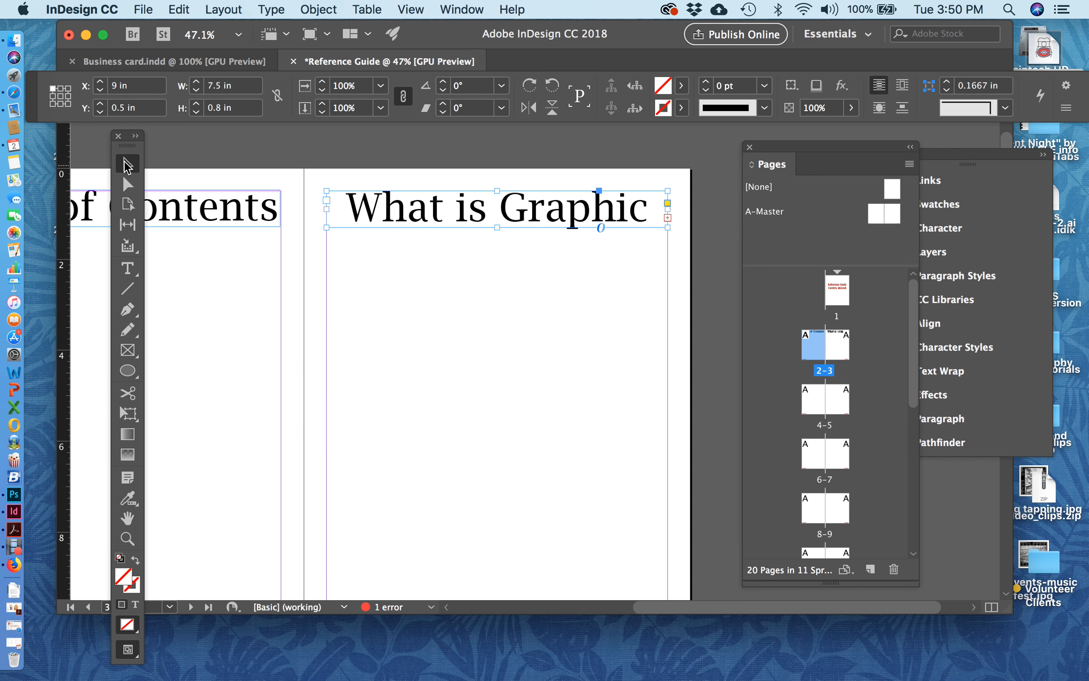
# Step: Extend the page 3 heading's text frame downward to about 1.98 in high so it fits a second line
pyautogui.press('super+equal')
pyautogui.press('super+equal')
pyautogui.press('super+equal')
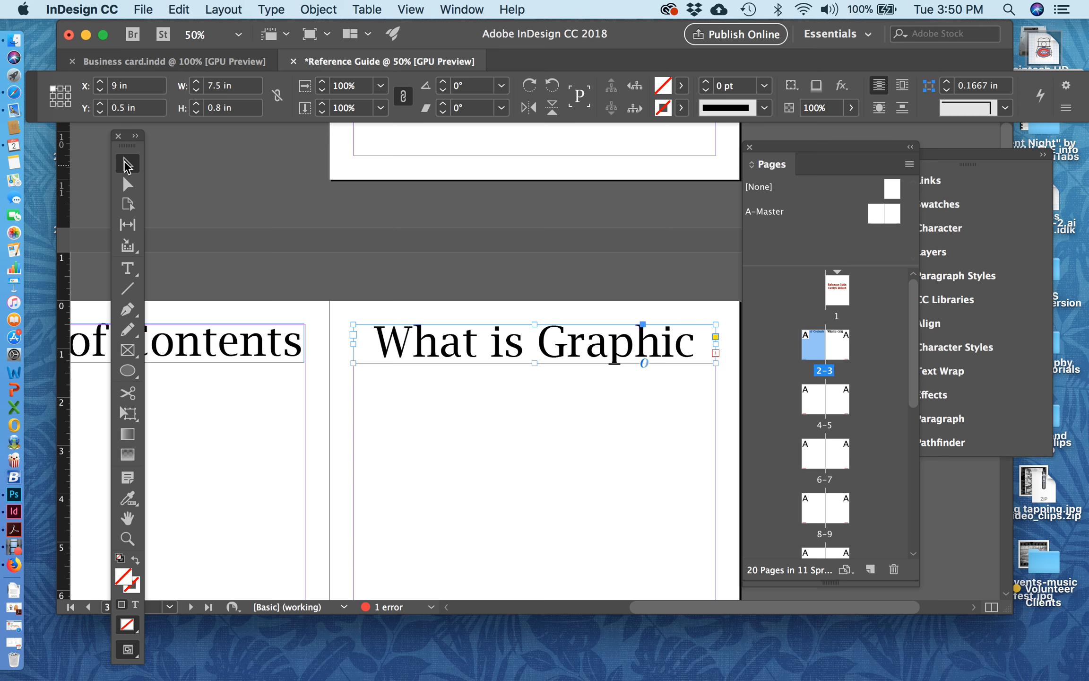
pyautogui.scroll(-3, 360, 262)
pyautogui.hscroll(5, 360, 262)
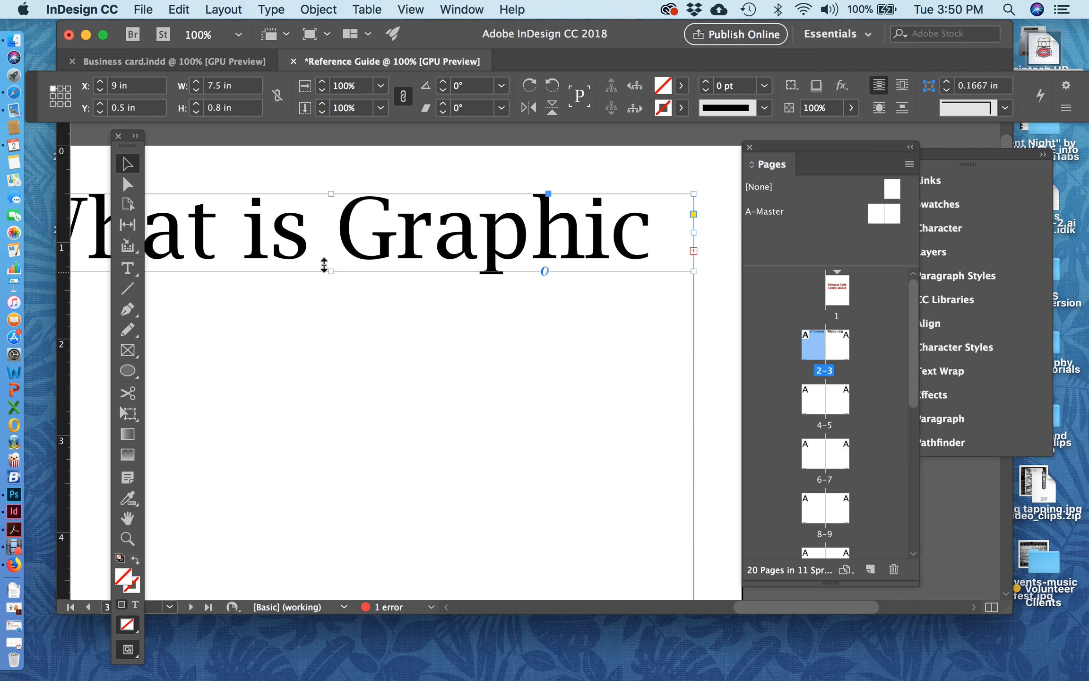
pyautogui.moveTo(325, 266); pyautogui.dragTo(324, 378)
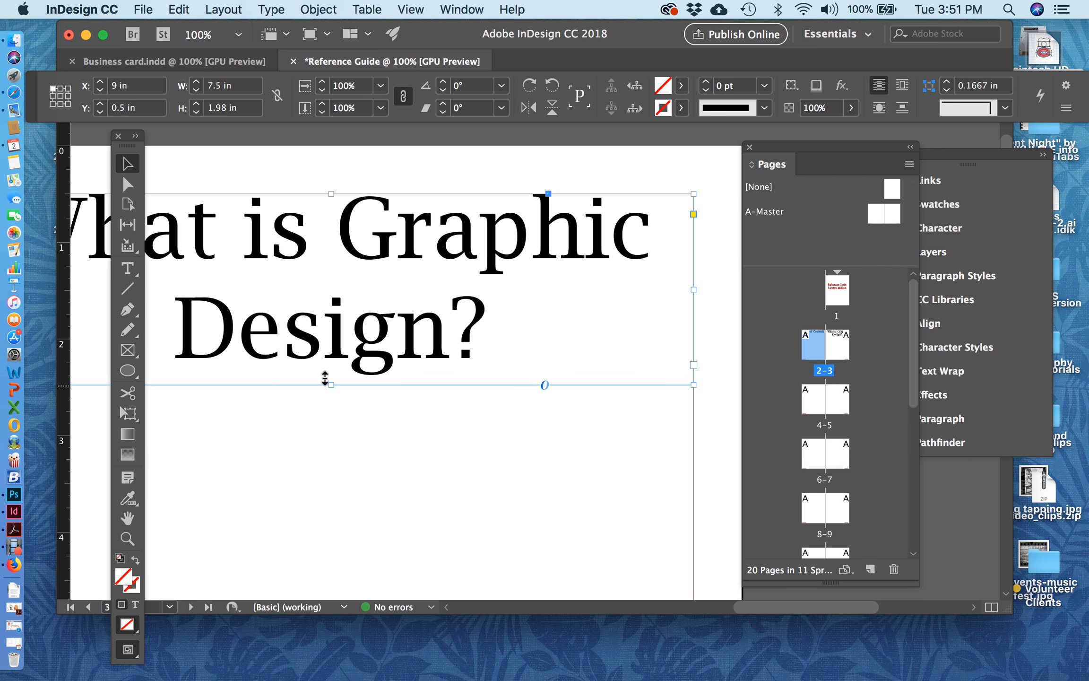
# Step: Break the page 3 heading before "Graphic" so it reads "What is" above "Graphic Design?", and deselect the frame
pyautogui.hscroll(-3, 325, 378)
pyautogui.scroll(1, 324, 378)
pyautogui.hscroll(2, 324, 378)
pyautogui.scroll(-1, 324, 378)
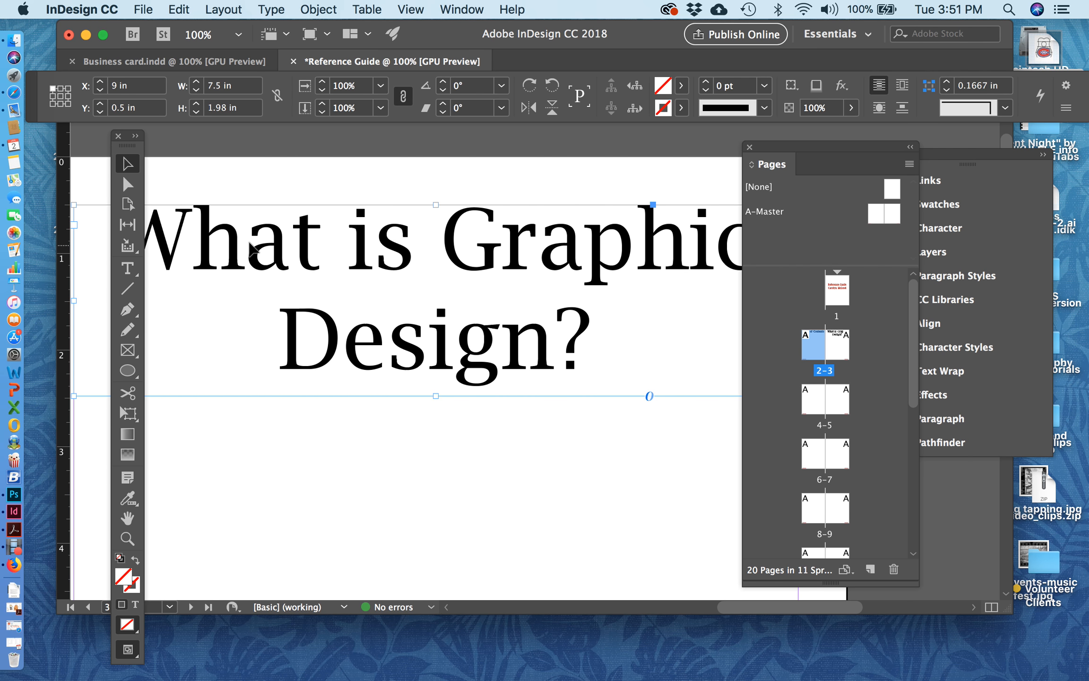
pyautogui.click(127, 268)
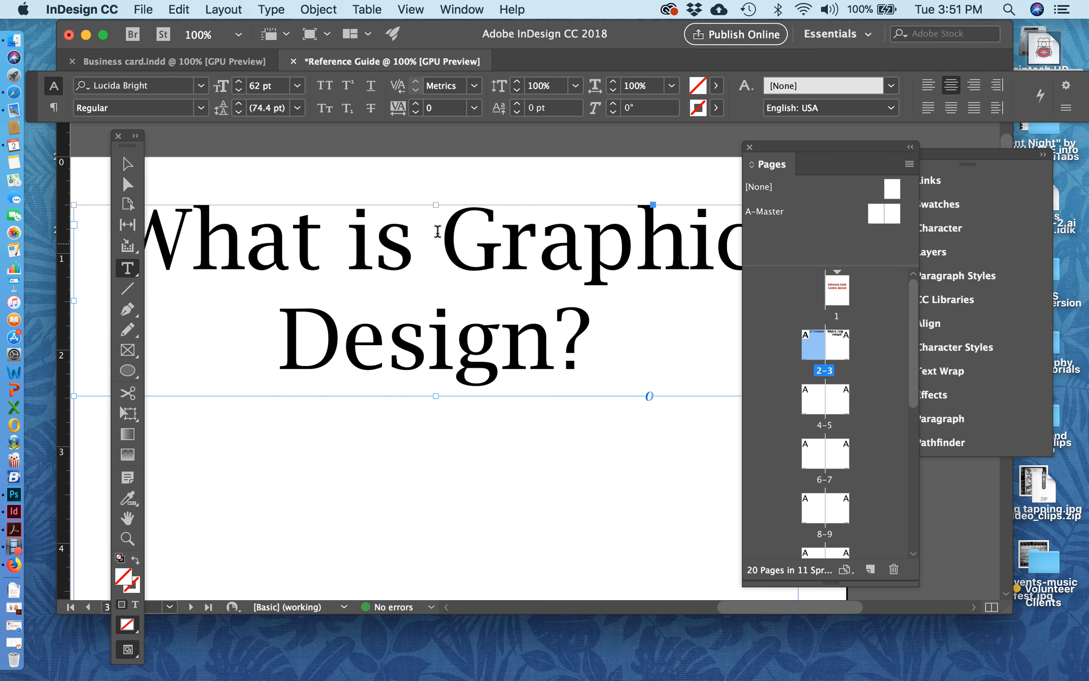
pyautogui.click(438, 230)
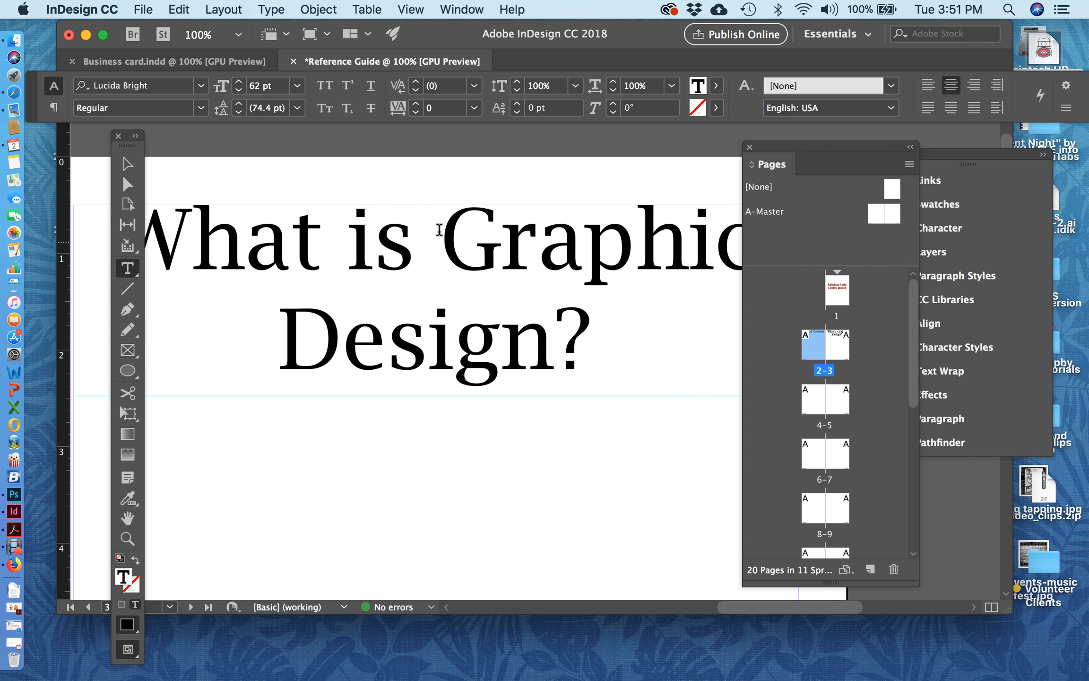
pyautogui.press('Return')
pyautogui.click(127, 163)
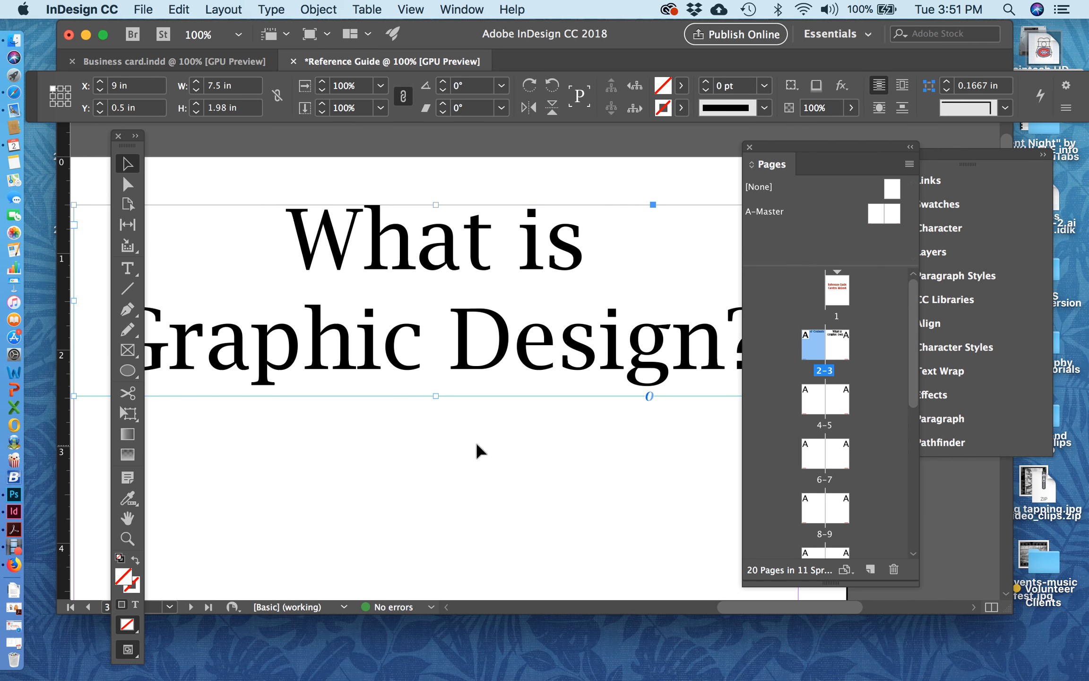
pyautogui.press('super+0')
pyautogui.scroll(3, 491, 416)
pyautogui.click(491, 416)
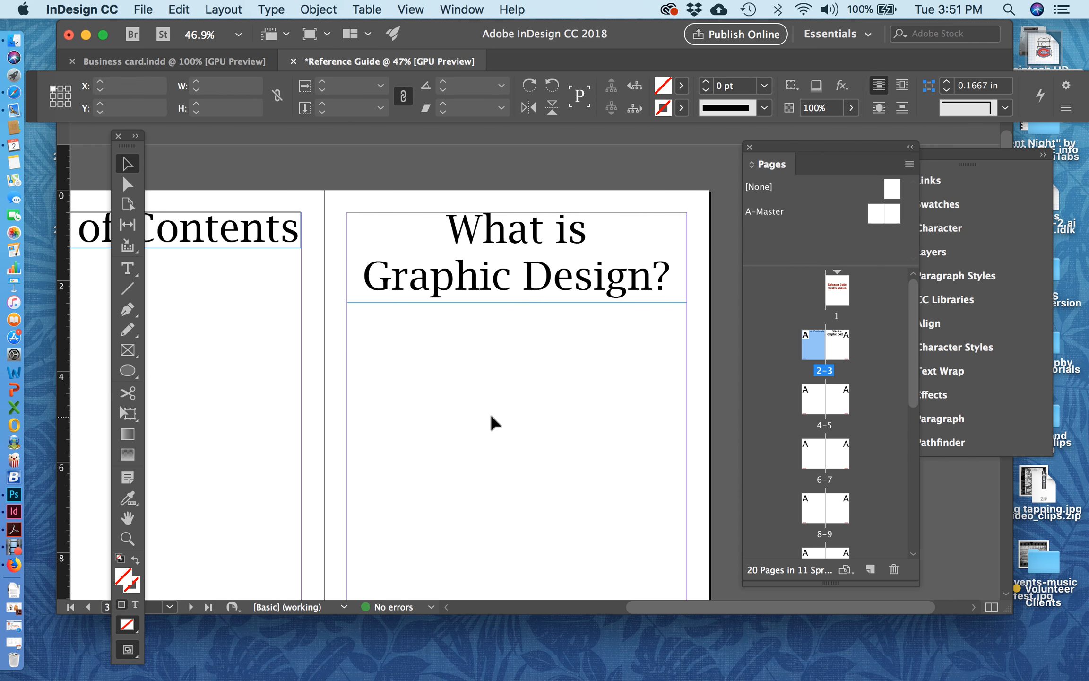